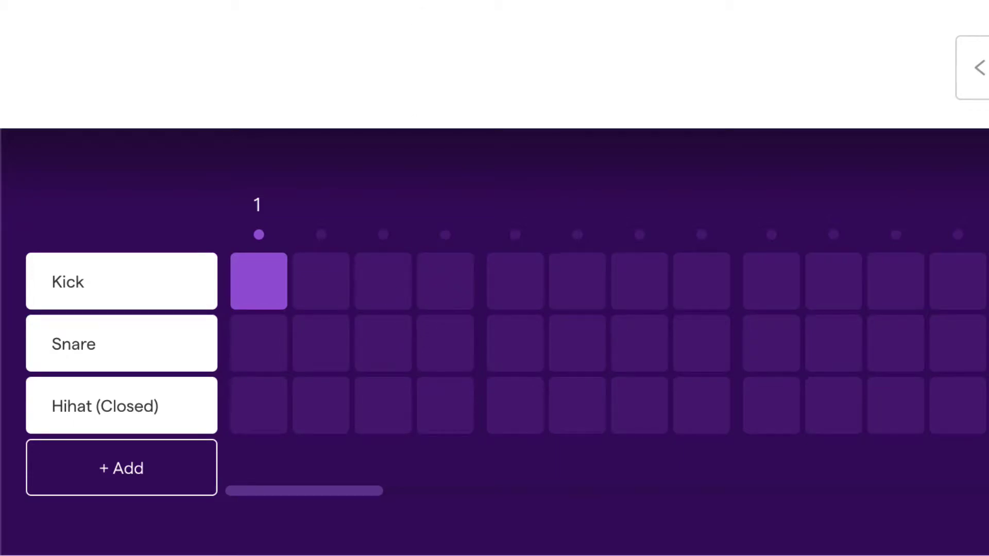
Switch on a Kick step in bar 1 and several Snare steps across the opening bars
click(431, 280)
click(523, 354)
scroll(566, 361, right, 15)
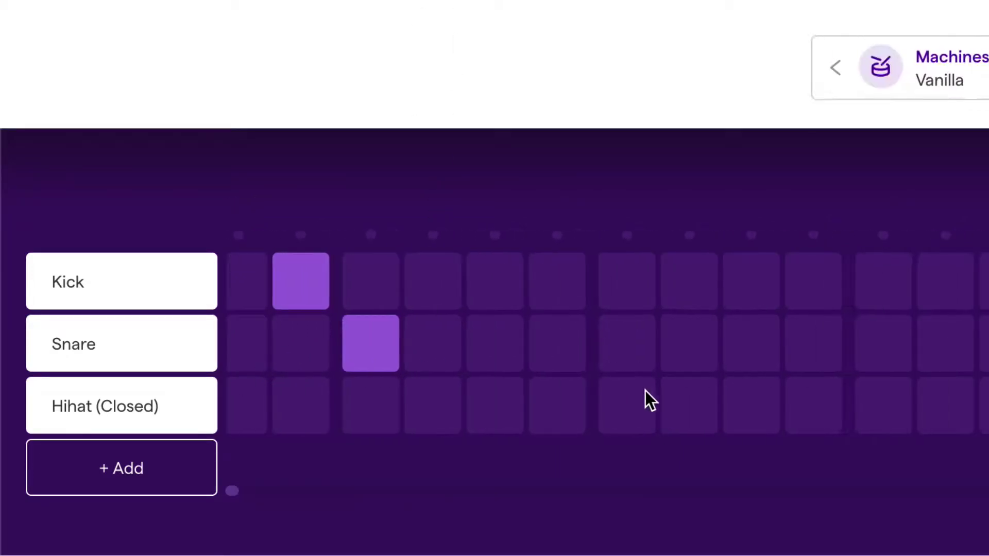
click(669, 356)
click(685, 363)
click(721, 340)
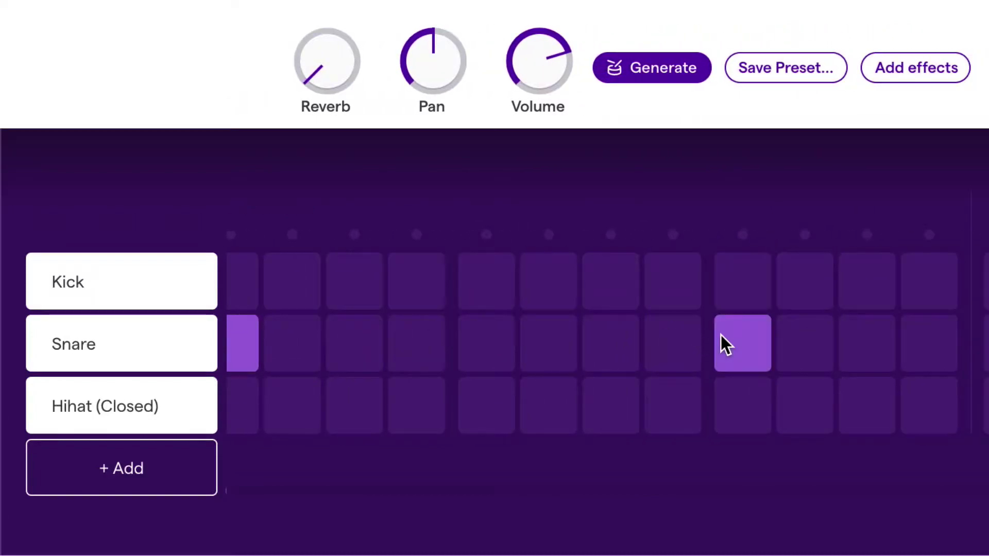
scroll(566, 360, left, 5)
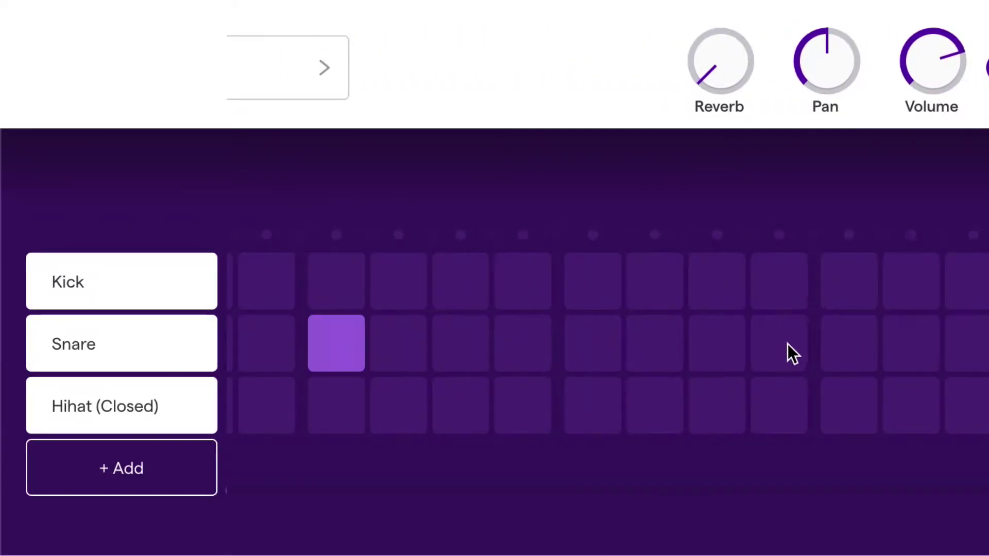
scroll(727, 343, right, 12)
scroll(707, 360, left, 18)
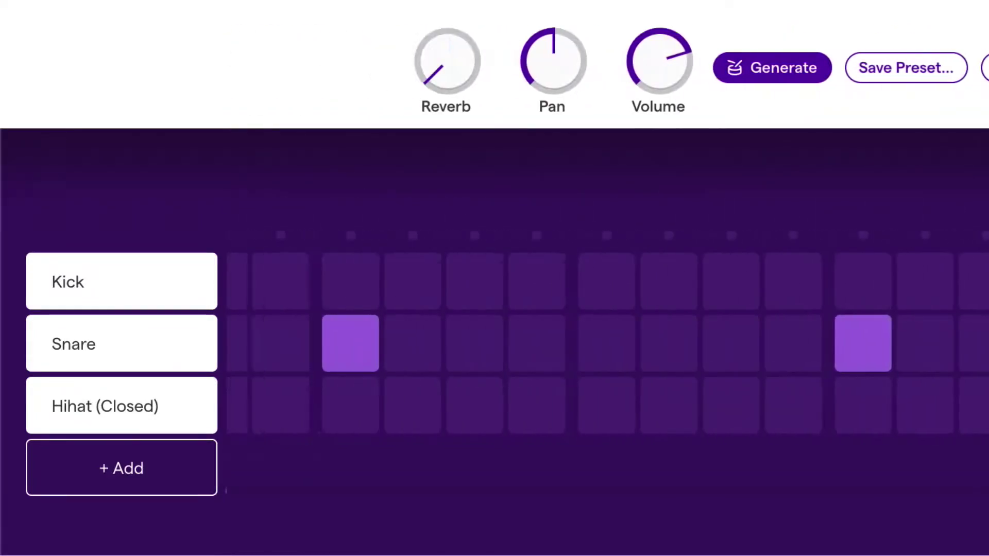
Switch on a series of additional Kick steps across bar 1
click(281, 288)
click(335, 284)
scroll(618, 305, right, 5)
click(382, 289)
click(382, 289)
scroll(382, 289, right, 1)
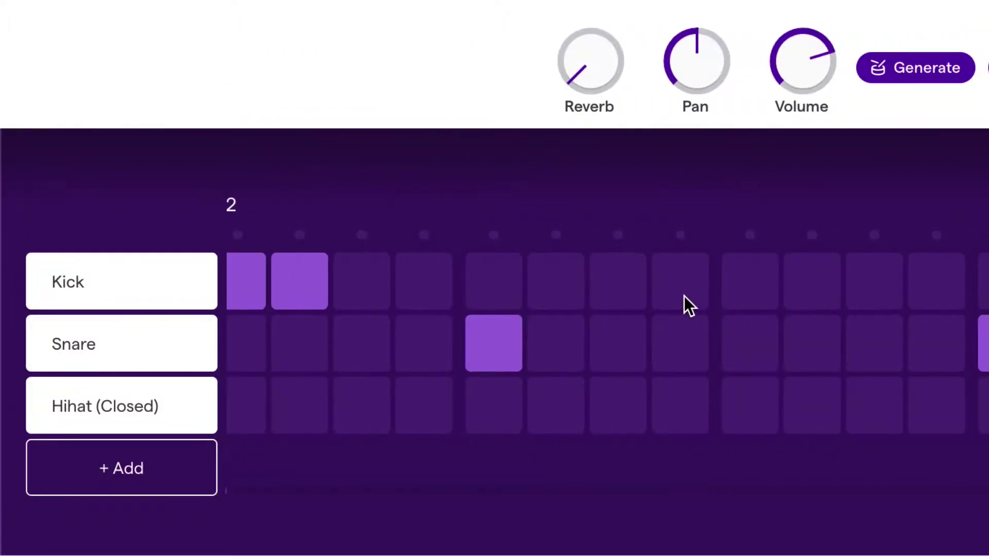
click(631, 298)
click(790, 283)
click(866, 279)
Add a Kick step in bar 2 and a run of Hihat (Closed) steps
scroll(429, 283, right, 7)
click(428, 282)
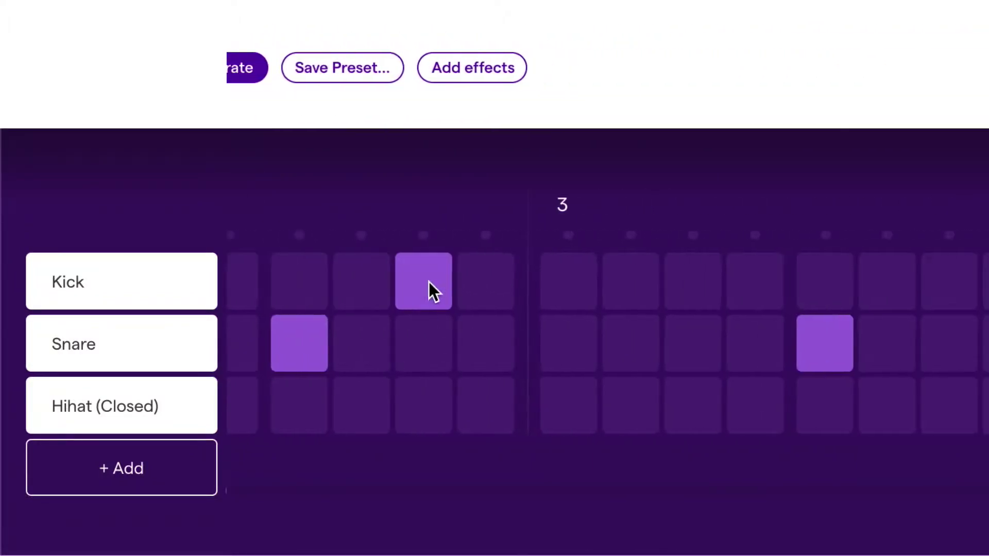
scroll(434, 307, right, 4)
scroll(790, 316, left, 20)
drag(266, 406, 697, 404)
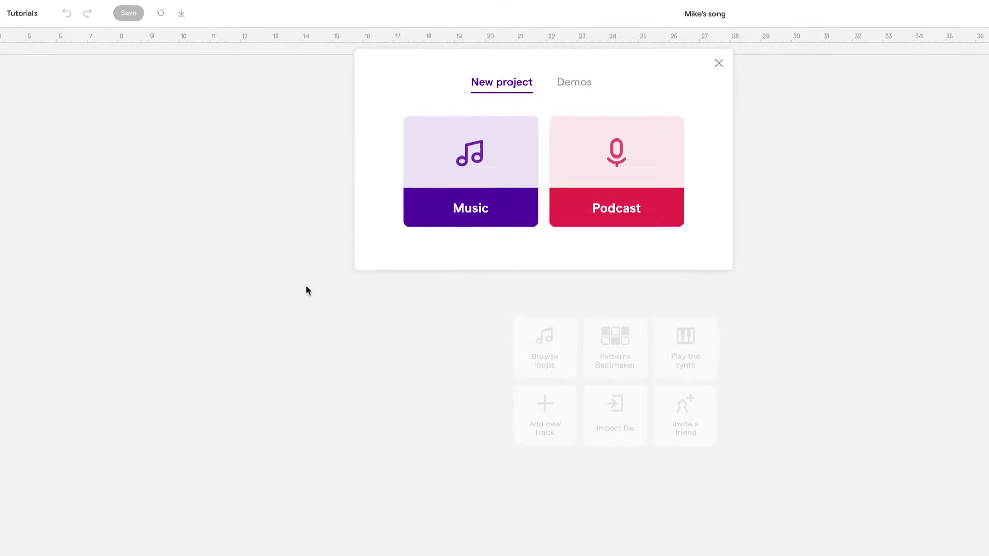
Start a new Music project from the new project chooser
click(479, 217)
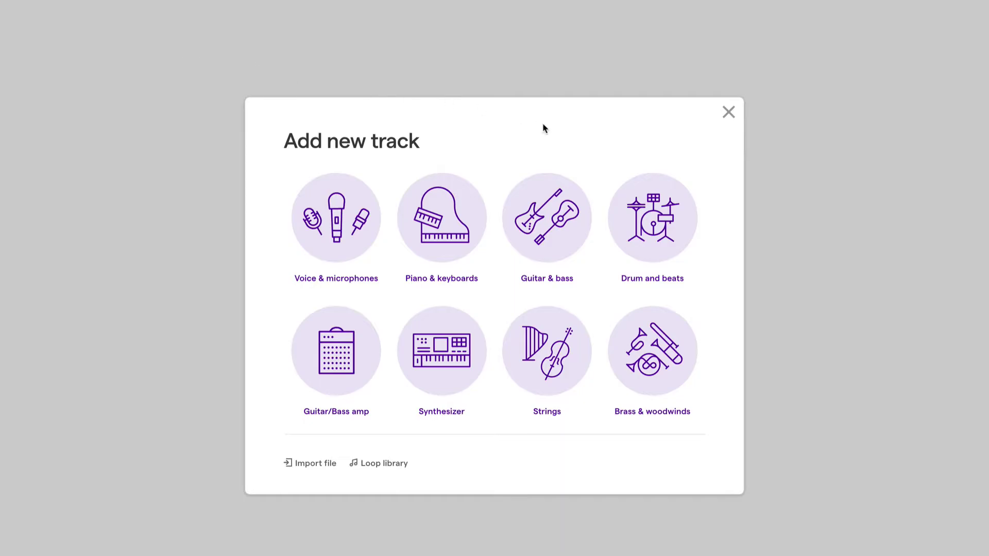
Add a Drum and beats track, creating the Vanilla drum machine track
click(653, 218)
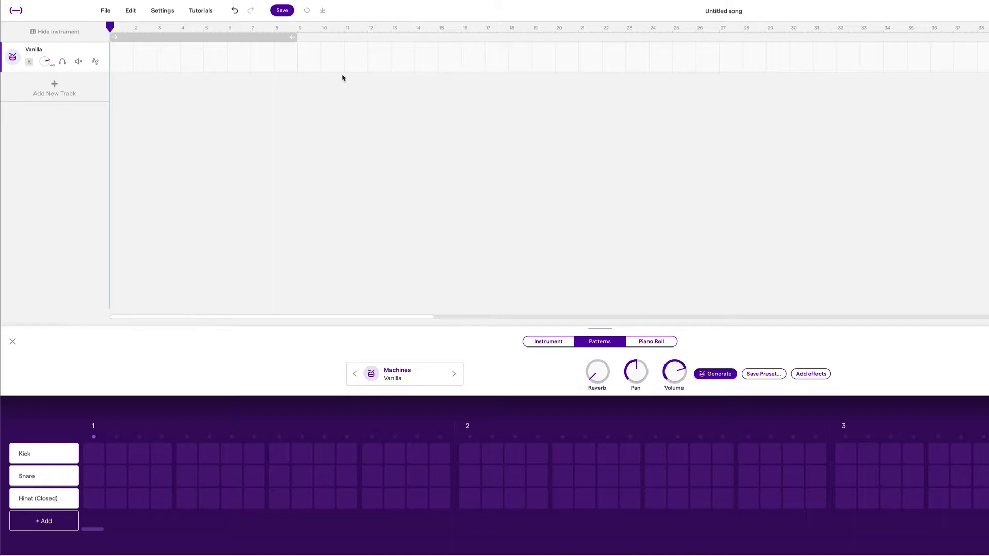
mouse_move(331, 64)
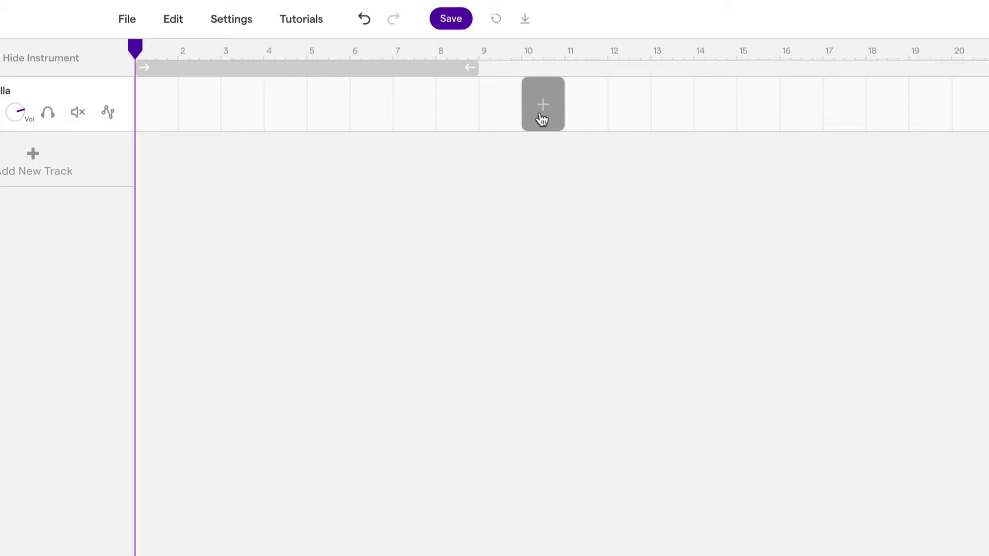
Create a drum region near bar 10 on the Vanilla track and drag it to start at bar 10
click(542, 119)
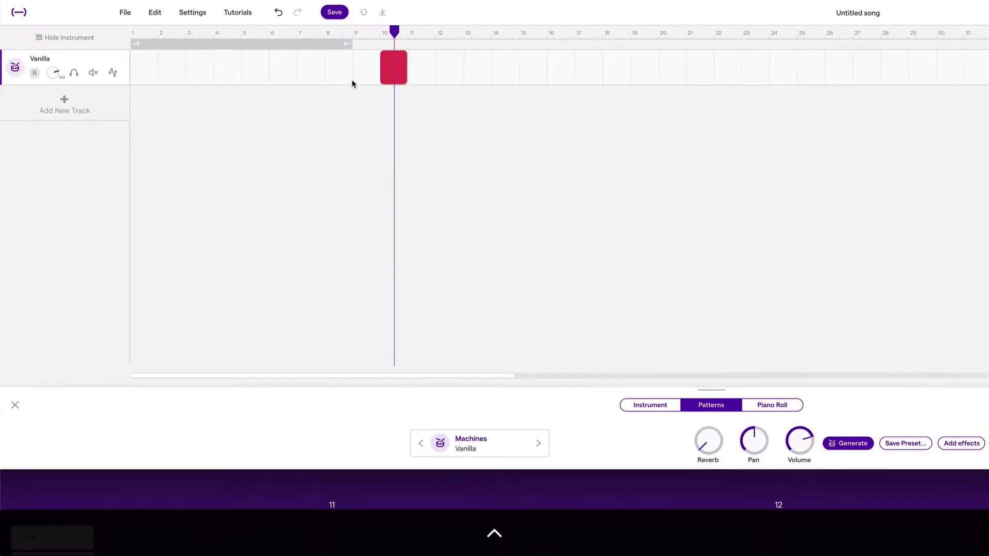
scroll(477, 130, up, 5)
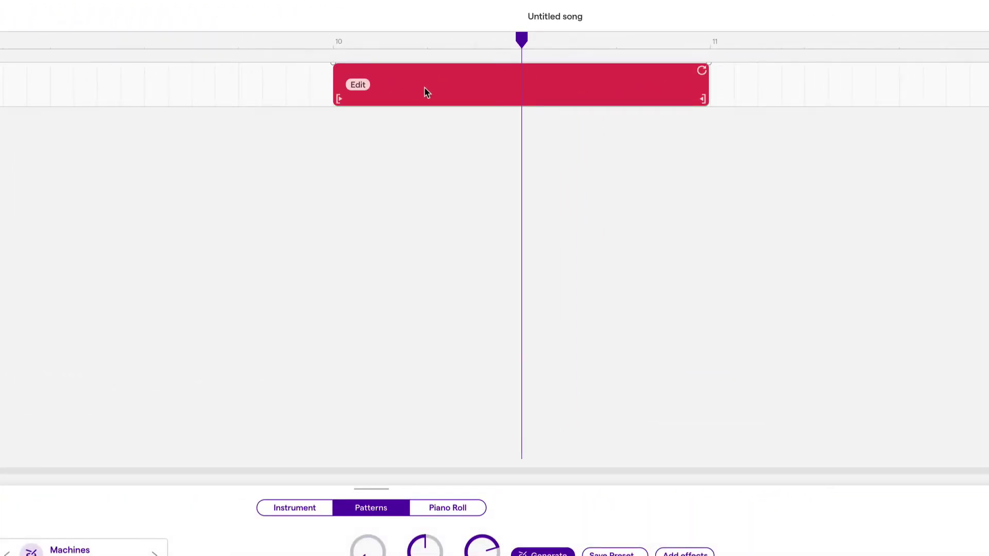
mouse_move(427, 90)
mouse_down()
mouse_move(333, 98)
mouse_move(426, 83)
mouse_up()
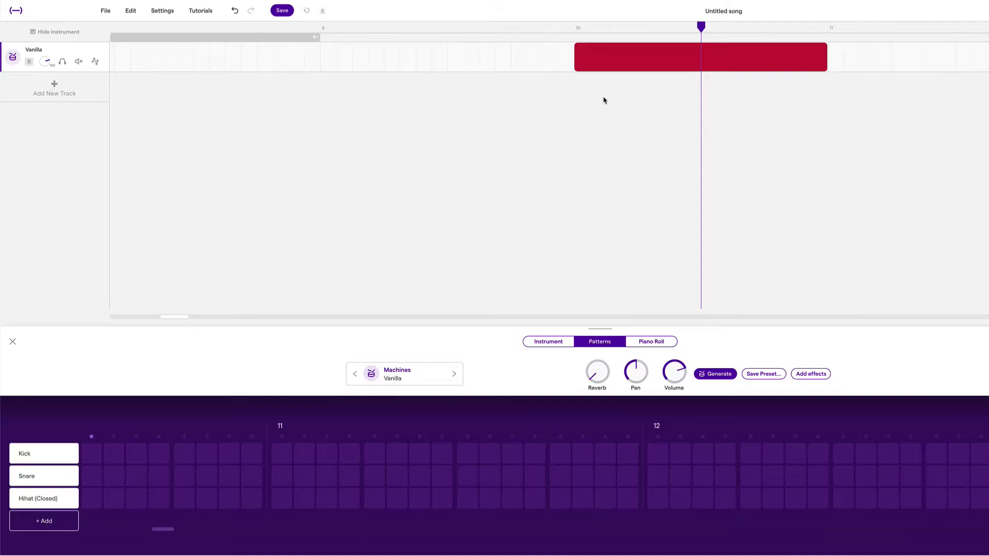
mouse_move(651, 60)
click(654, 98)
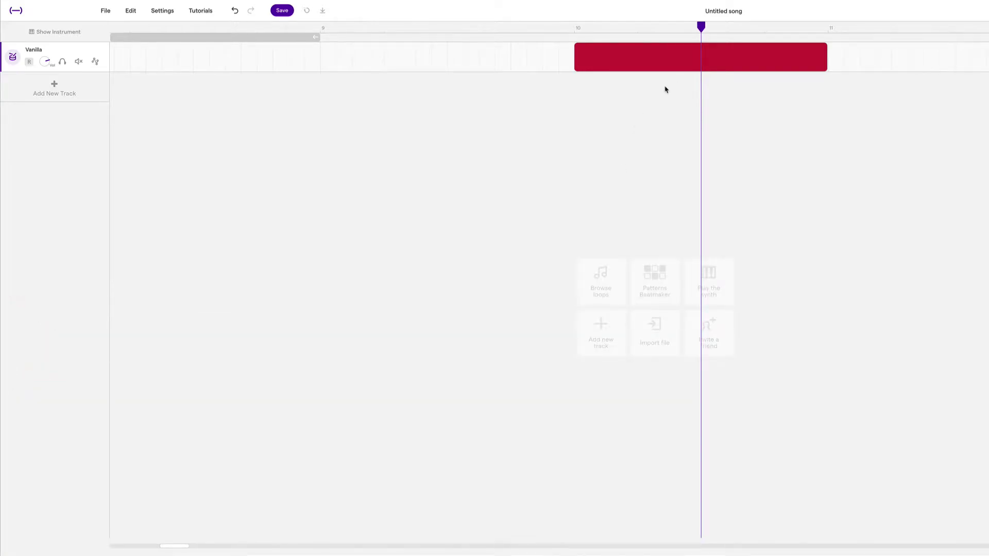
double_click(675, 55)
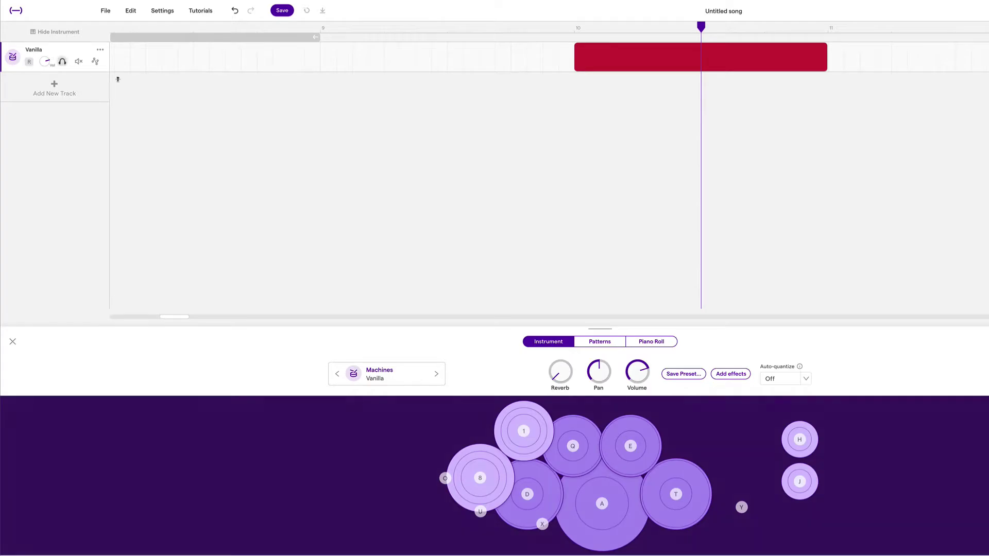
click(608, 347)
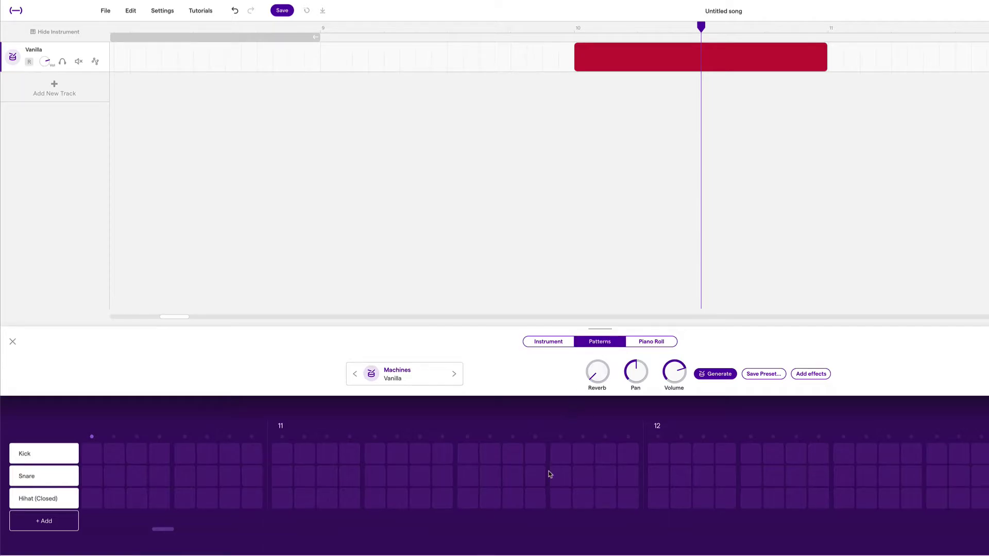
Switch on a Kick step in bar 9, creating a second region beside bar 10's
scroll(549, 473, left, 5)
scroll(550, 474, left, 1)
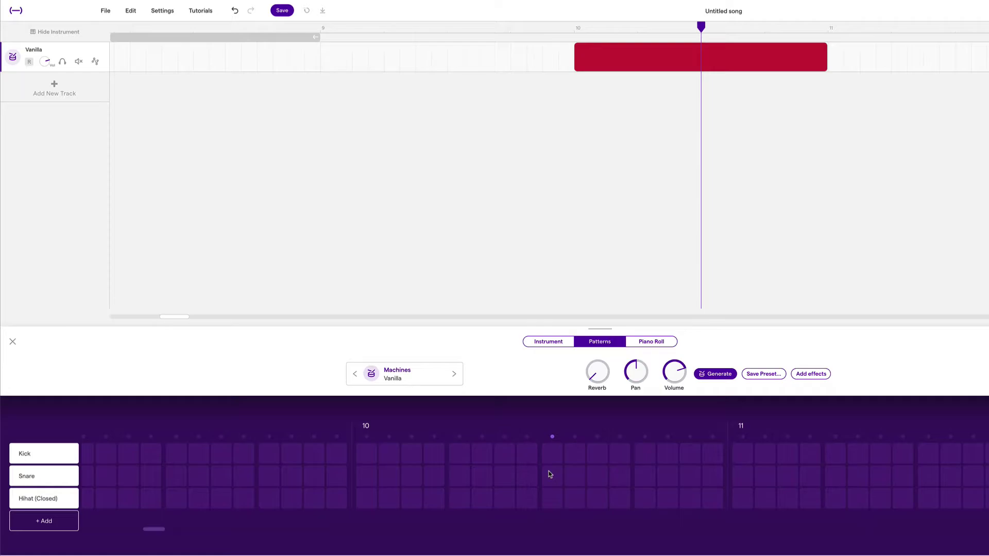
scroll(550, 473, left, 4)
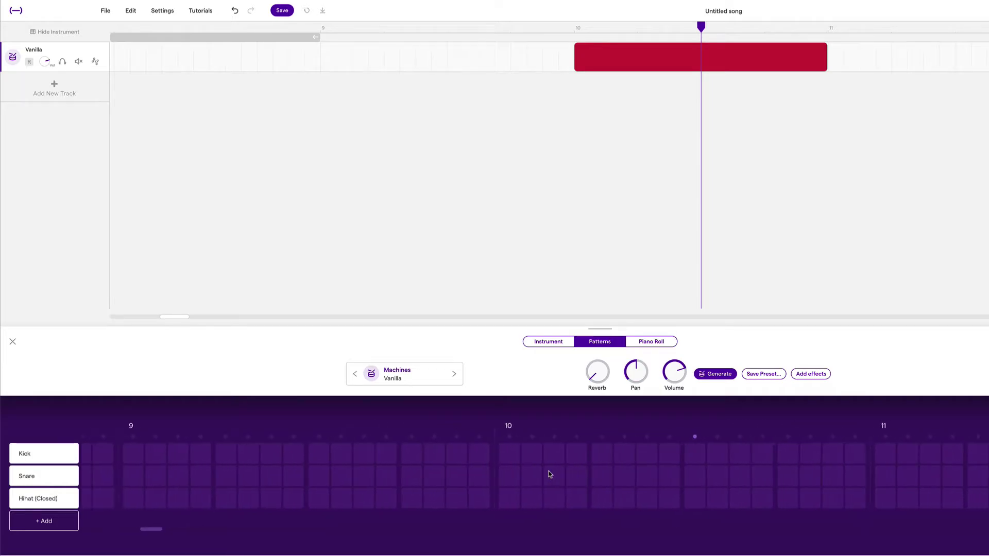
click(437, 455)
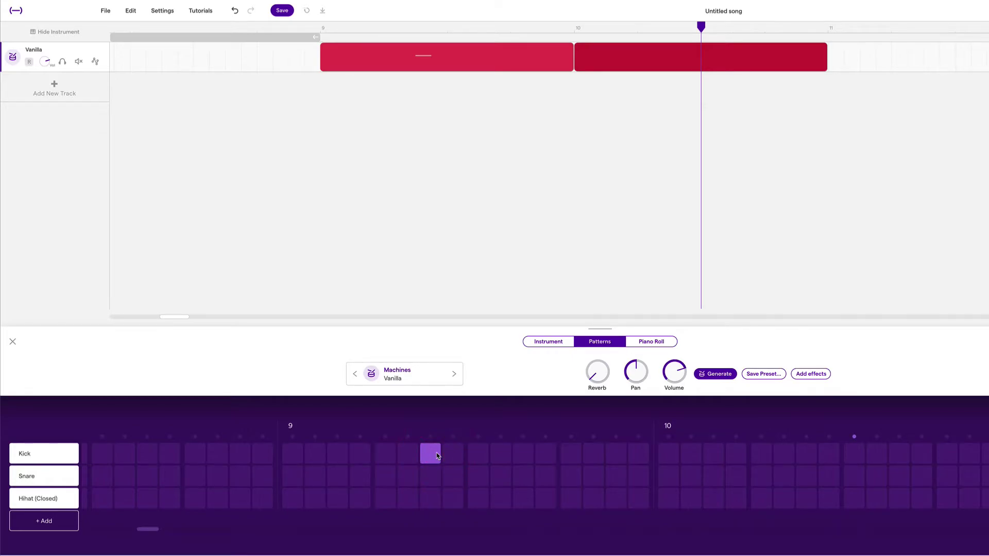
mouse_move(474, 59)
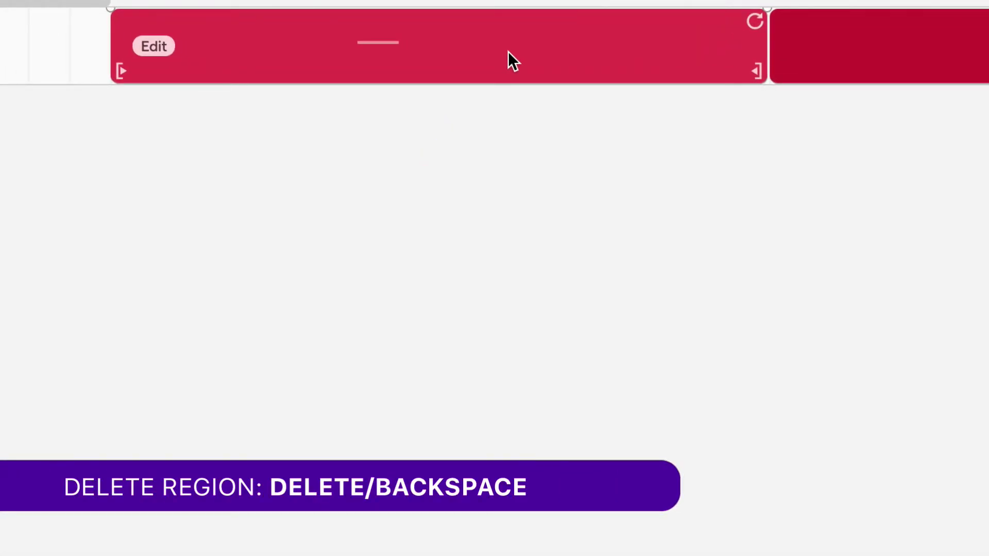
Select the bar 9 region and delete it
click(508, 51)
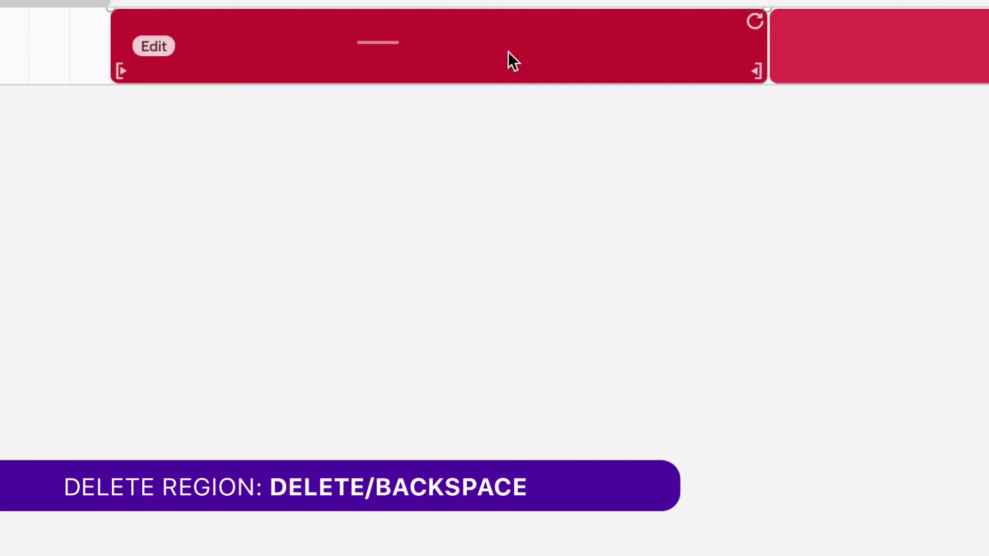
key(BackSpace)
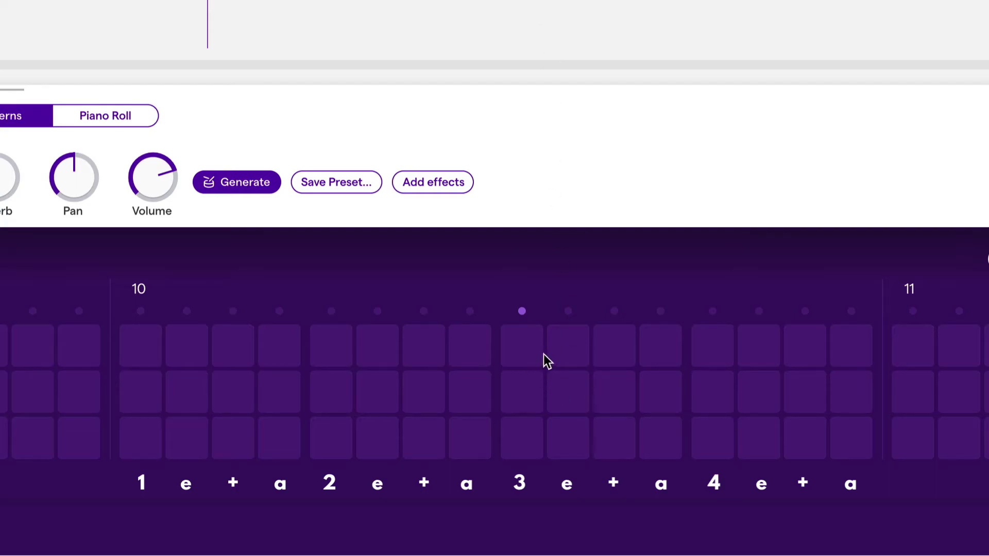
Place Kick steps in bar 10 at 3 e, 4 a and 2 +
click(573, 354)
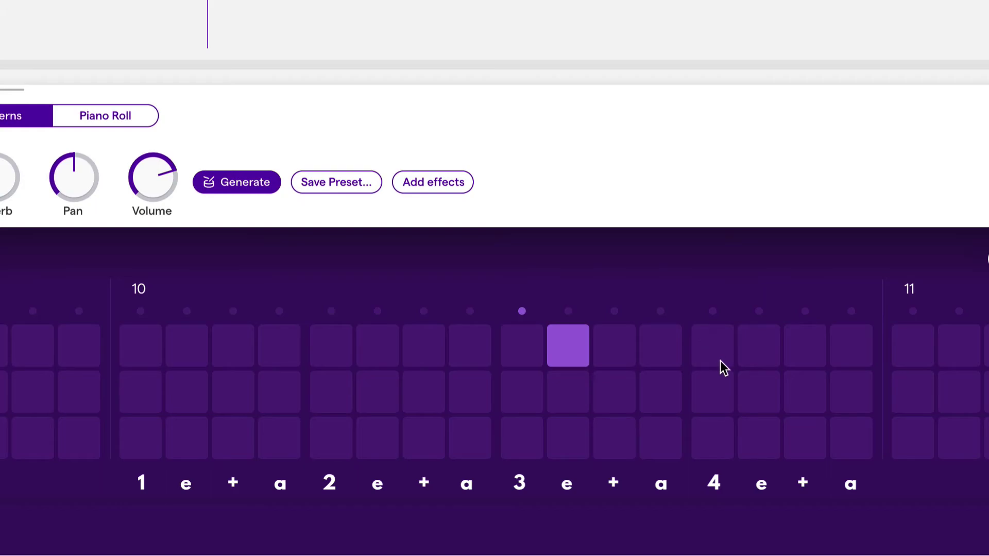
click(859, 356)
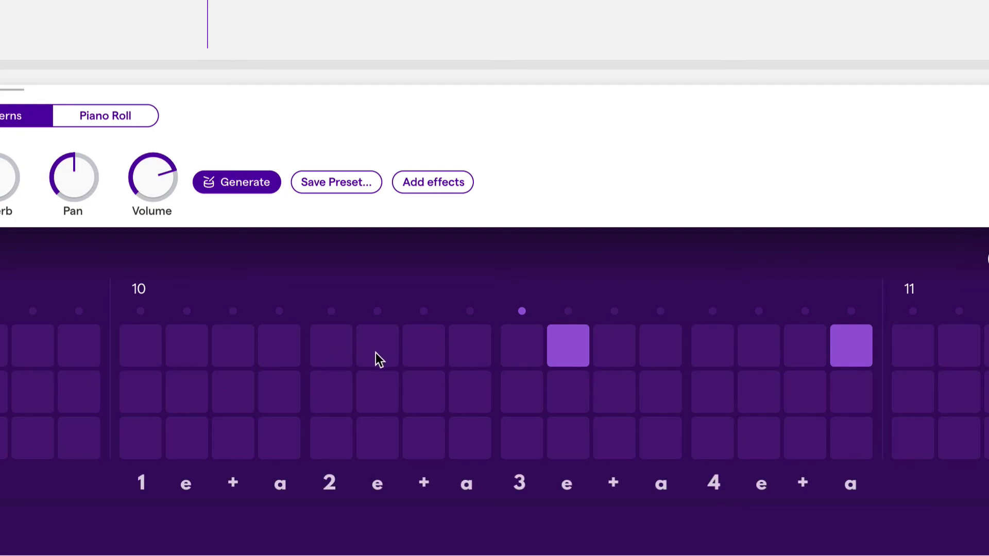
click(424, 352)
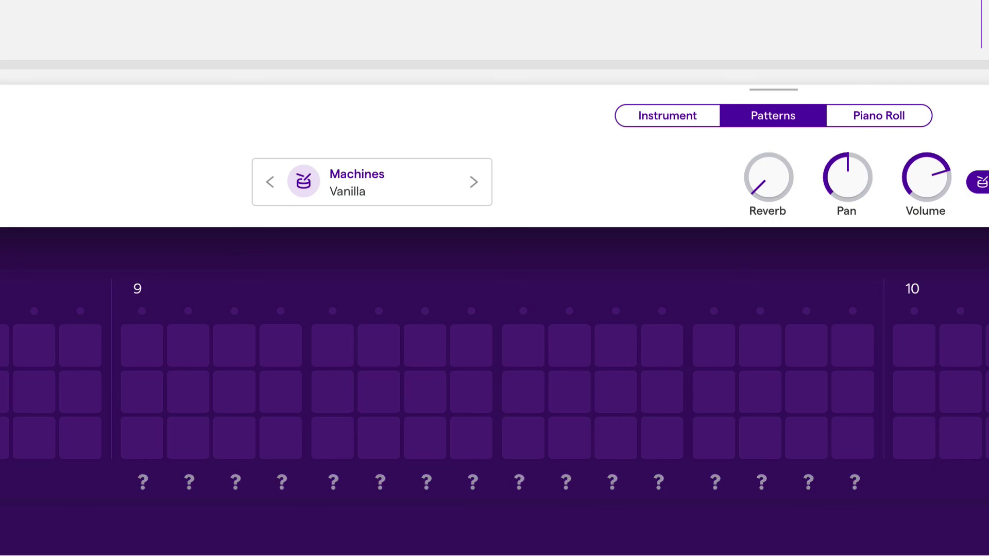
Place a Kick step at 2 + in bar 9, recreating the bar 9 region
click(421, 351)
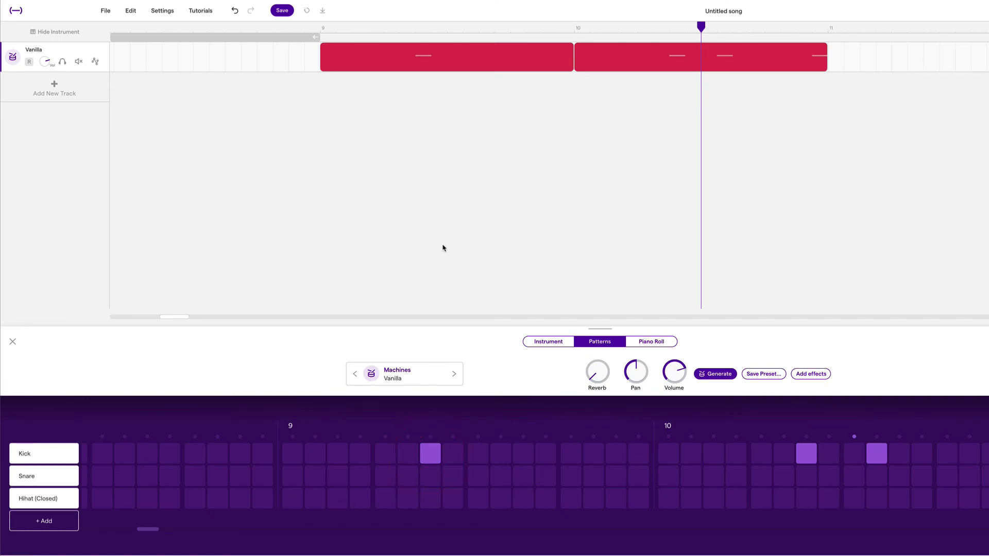